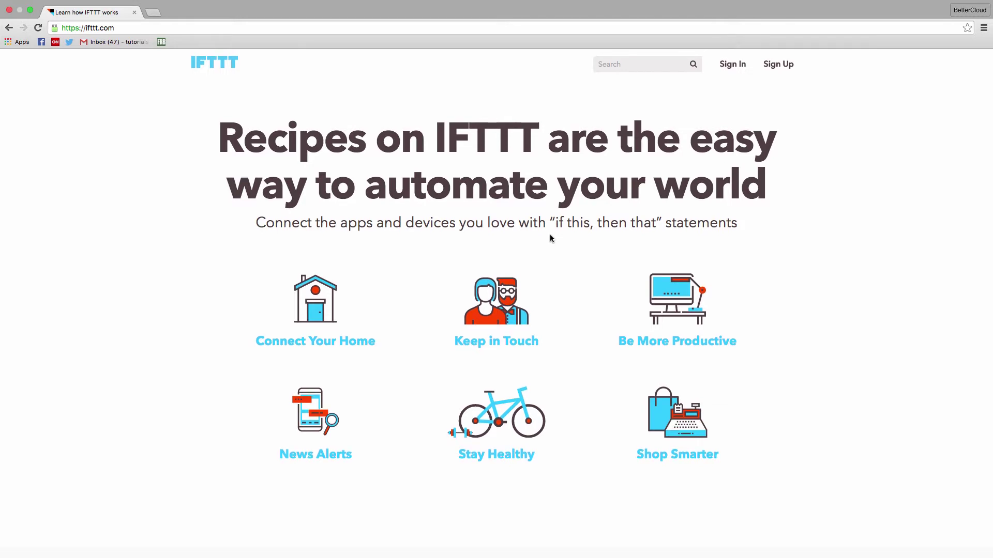
Step: Enter a password on the sign-up page and create the free IFTTT account
scroll(550, 235, "down", 1)
scroll(550, 235, "down", 1)
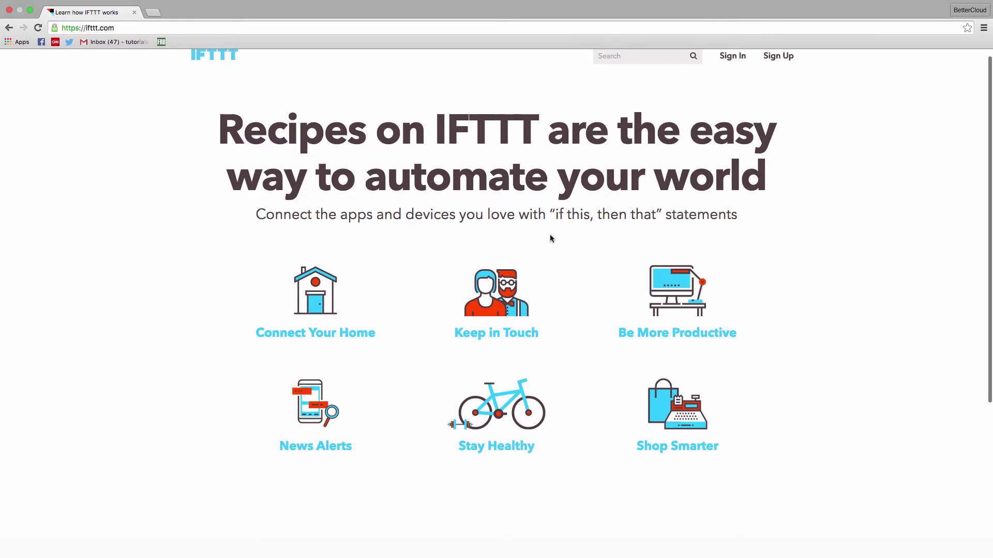
scroll(550, 238, "down", 3)
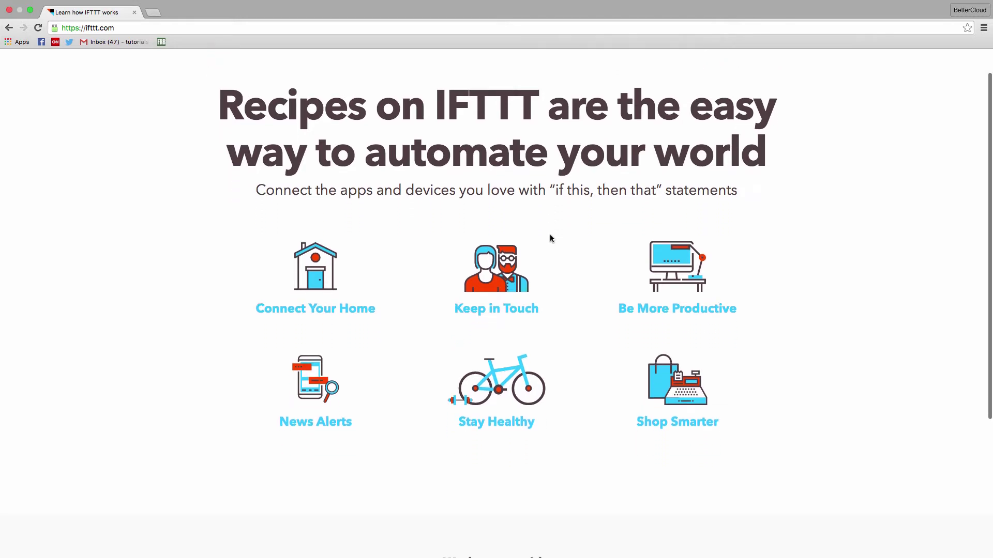
scroll(550, 238, "down", 1)
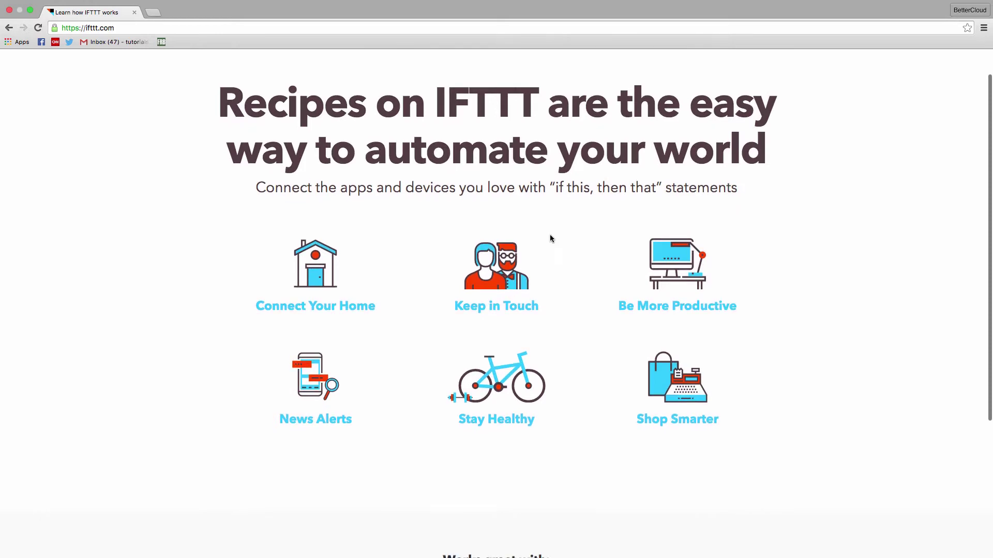
scroll(551, 238, "up", 3)
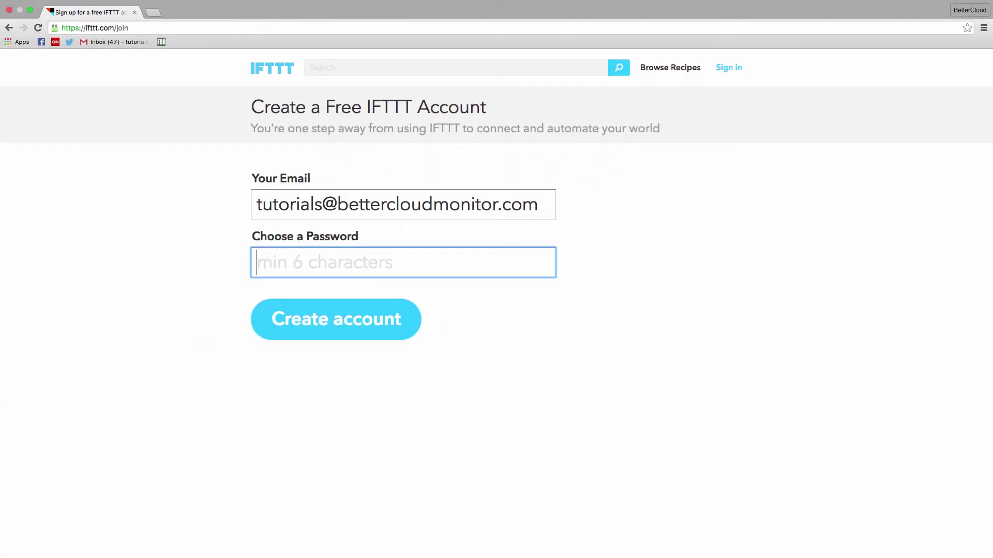
type("•••••••••••••••")
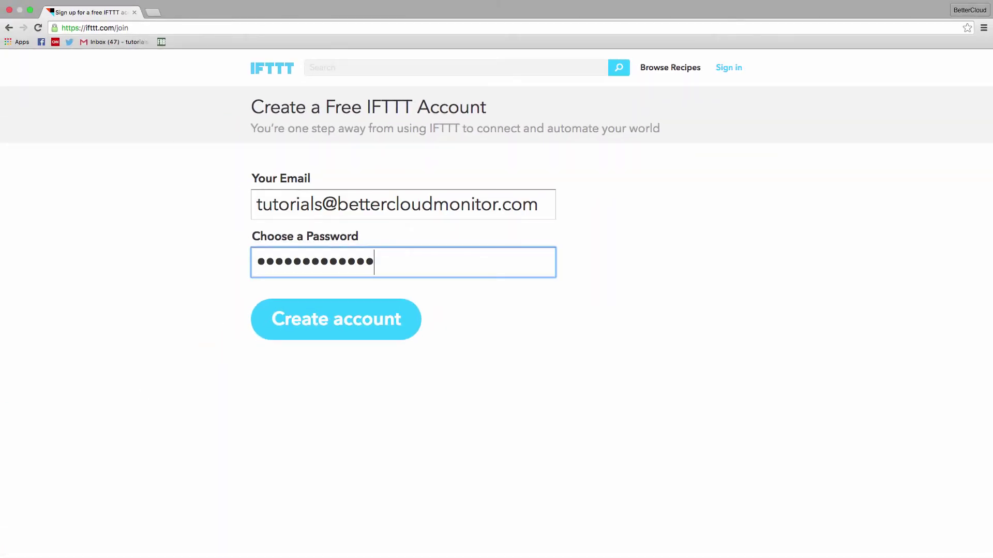
left_click(336, 319)
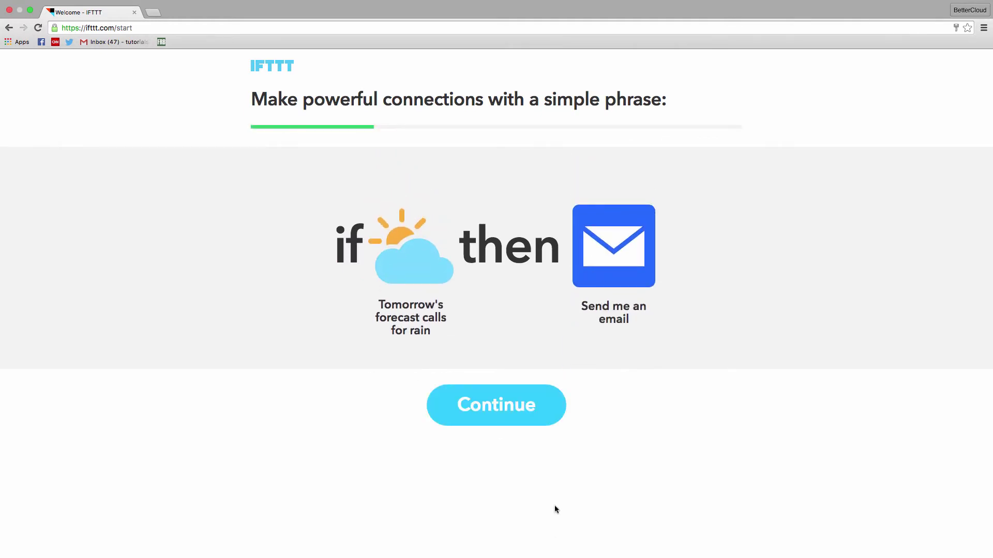
Step: Get past the welcome intro and choose Weather, Gmail and Google Drive as channels of interest
left_click(497, 422)
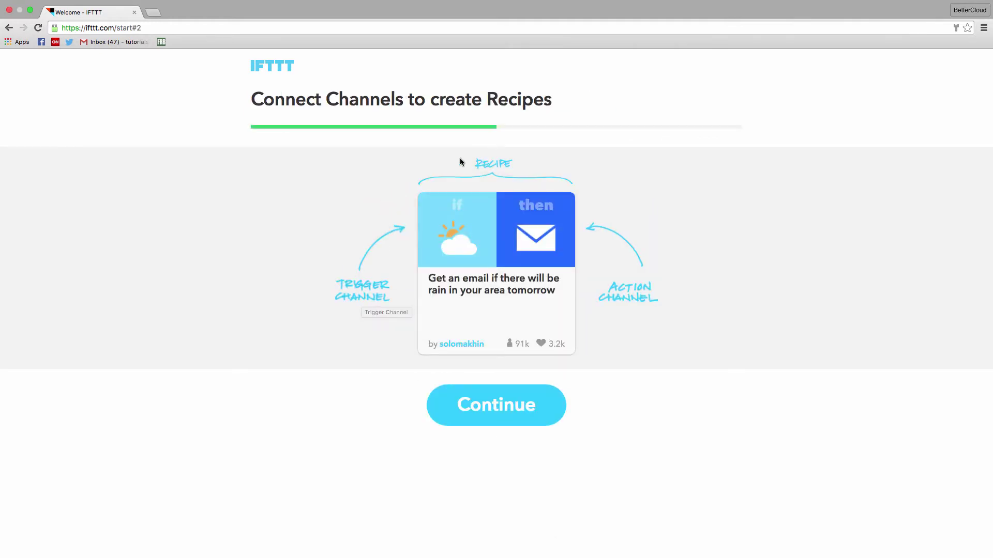
left_click(543, 414)
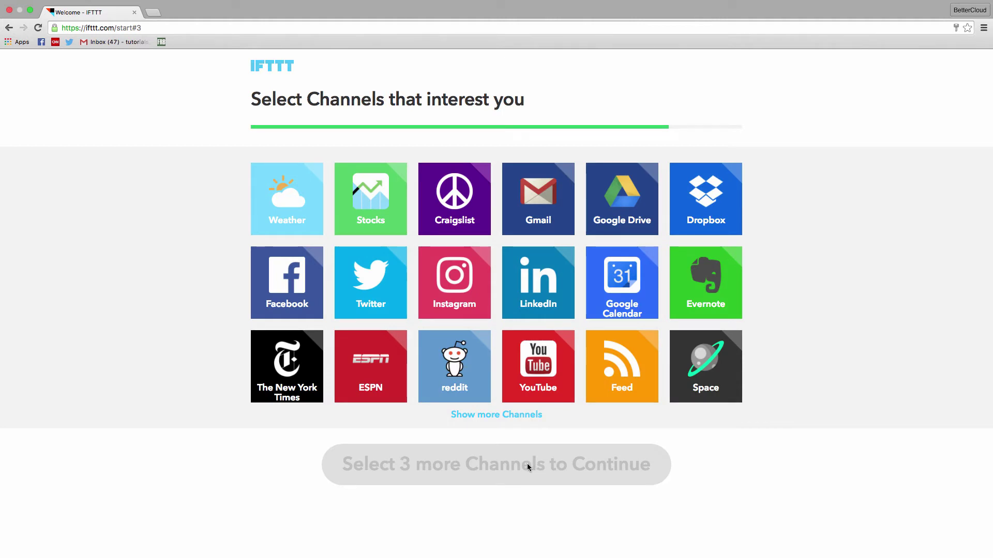
left_click(301, 197)
left_click(565, 217)
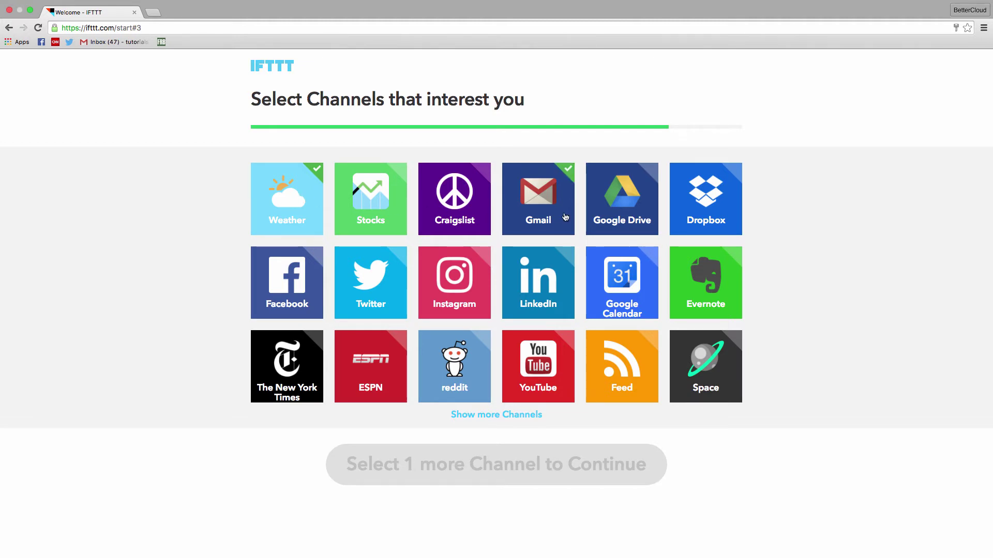
left_click(623, 221)
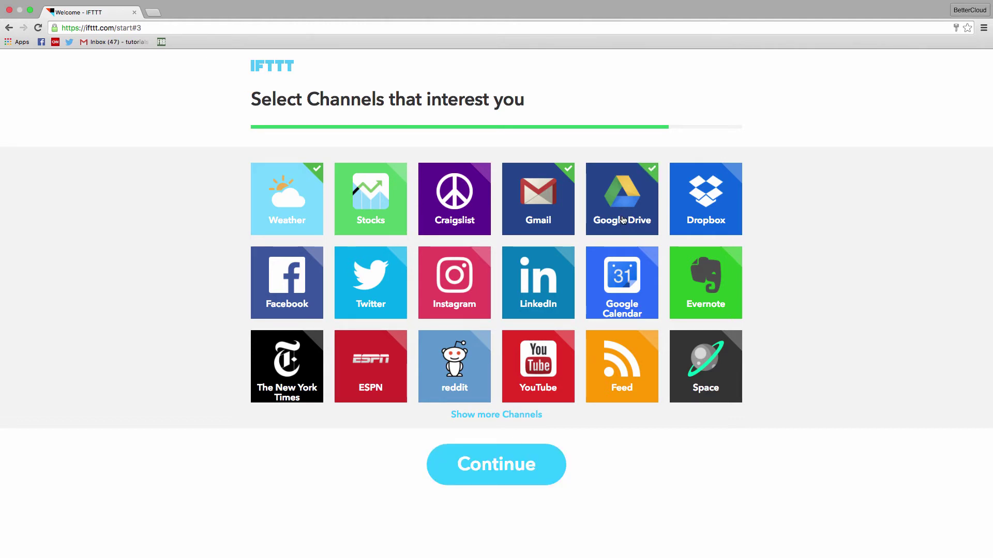
left_click(496, 466)
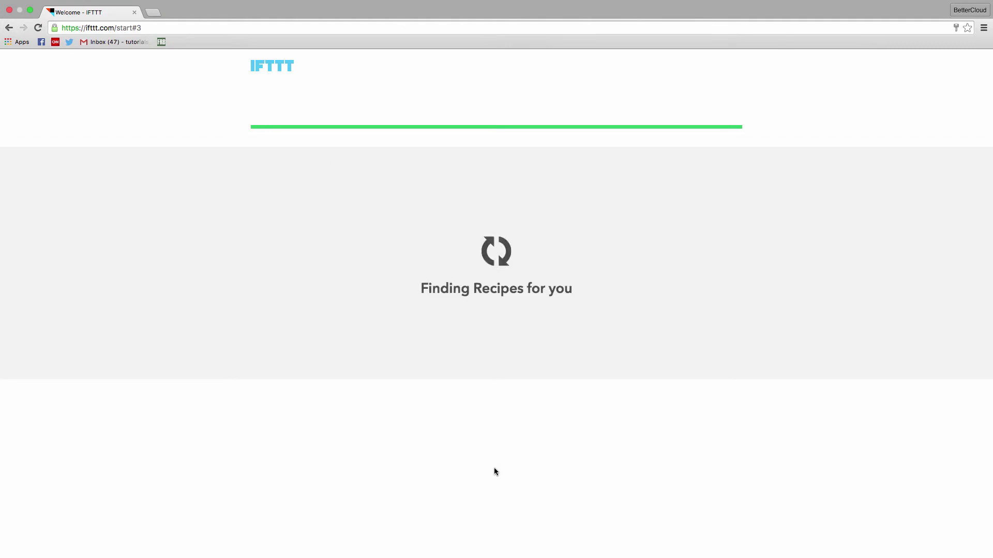
scroll(500, 486, "down", 3)
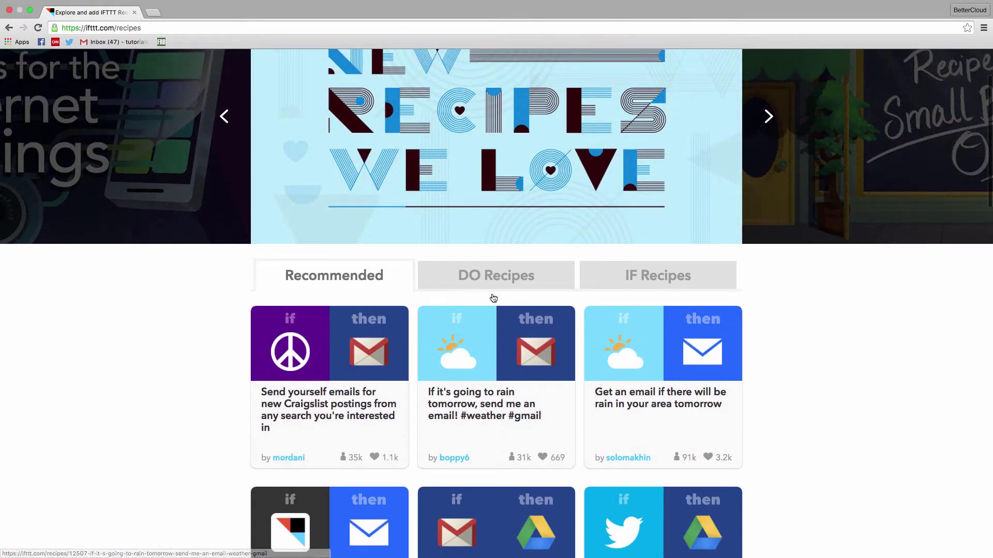
Step: Open the rain-tomorrow email recipe and connect Weather for New York, NY and Gmail
left_click(480, 428)
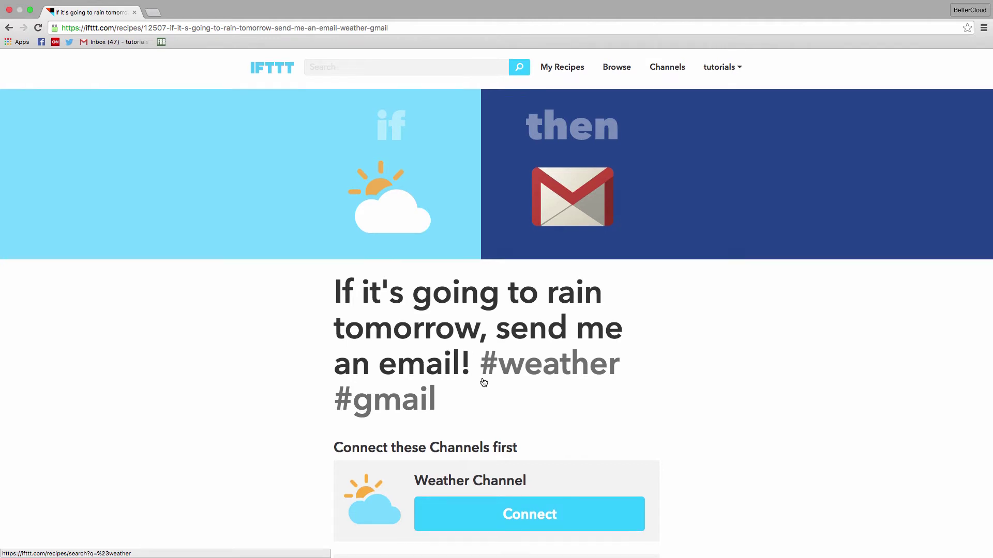
scroll(482, 380, "down", 4)
scroll(481, 381, "down", 2)
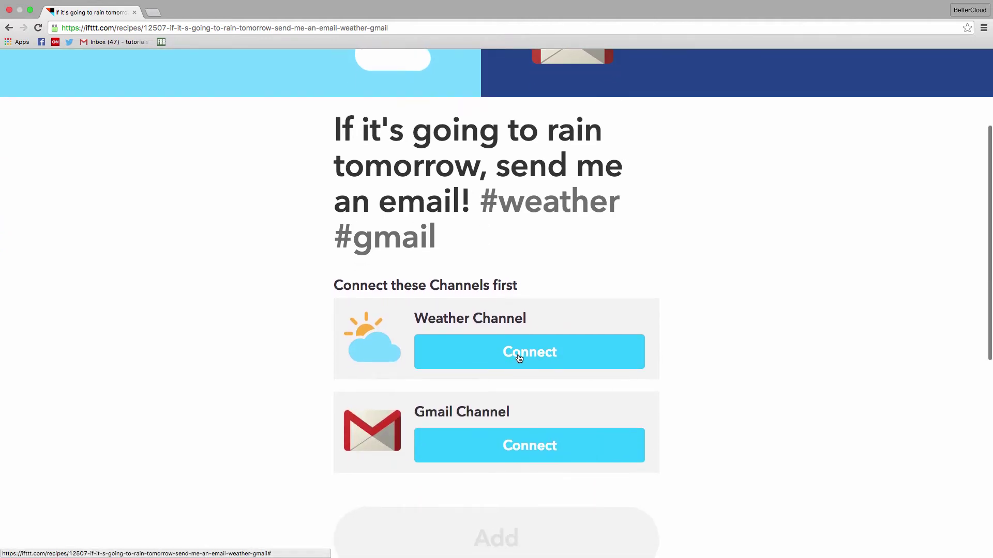
left_click(519, 357)
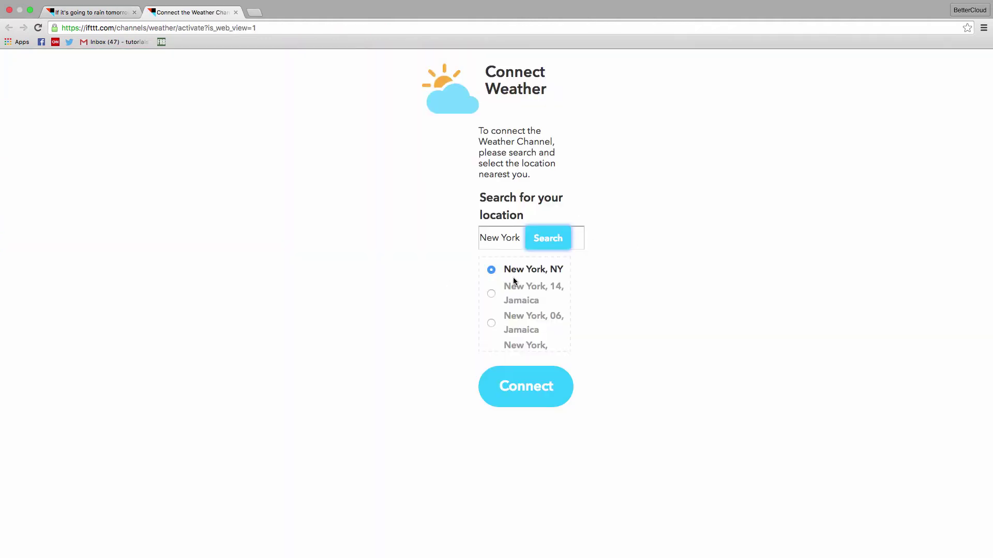
left_click(532, 398)
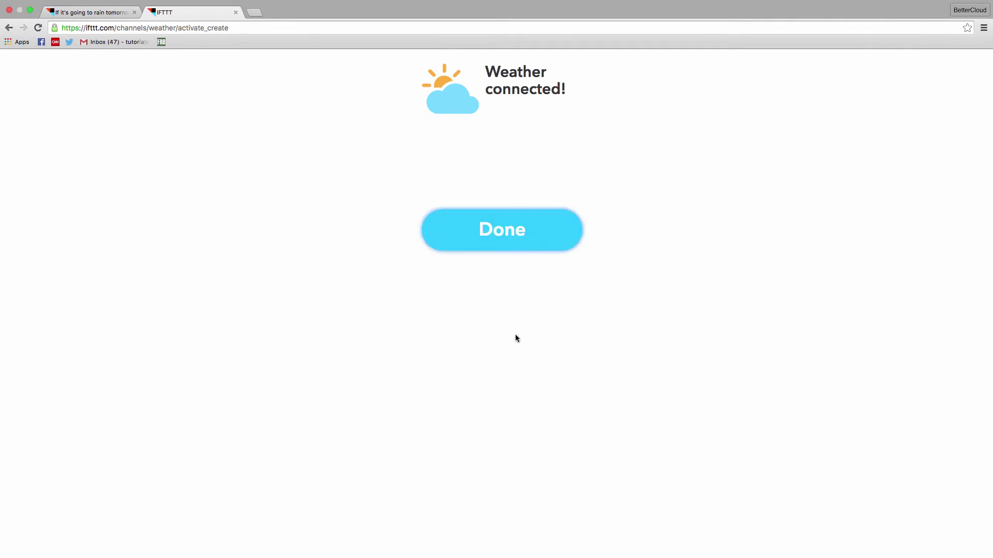
left_click(532, 352)
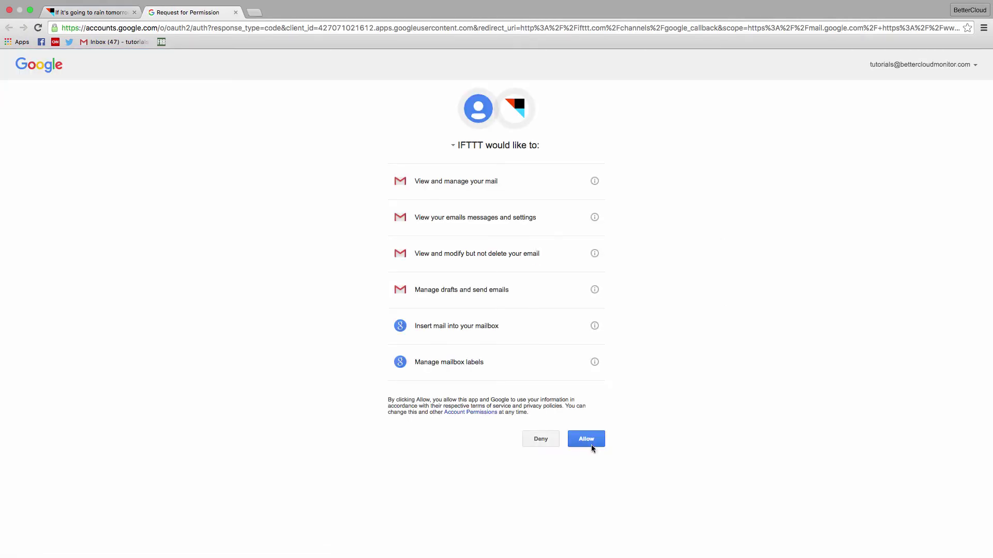
left_click(589, 444)
left_click(532, 248)
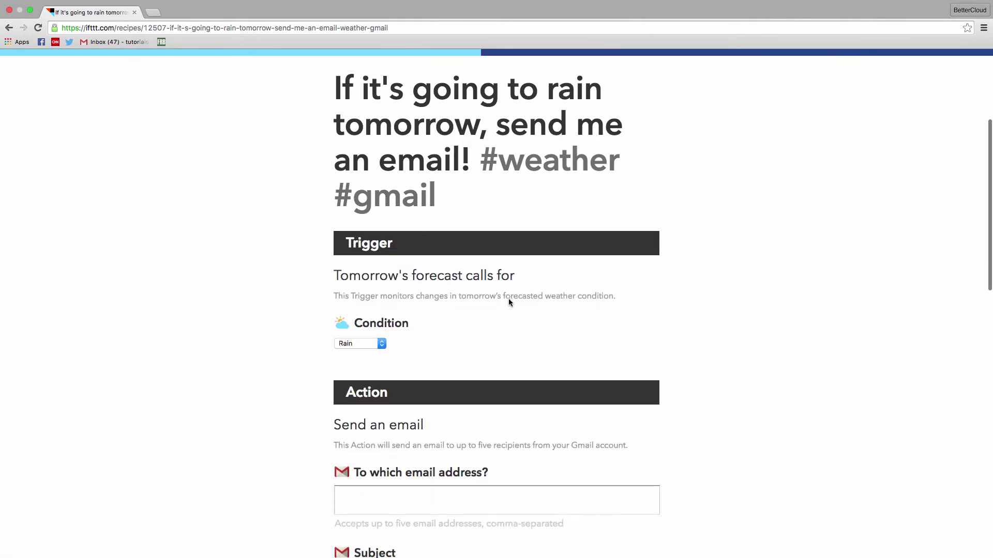
Step: Keep Rain as the forecast condition, enter the recipient e-mail address, and add the recipe
left_click(367, 344)
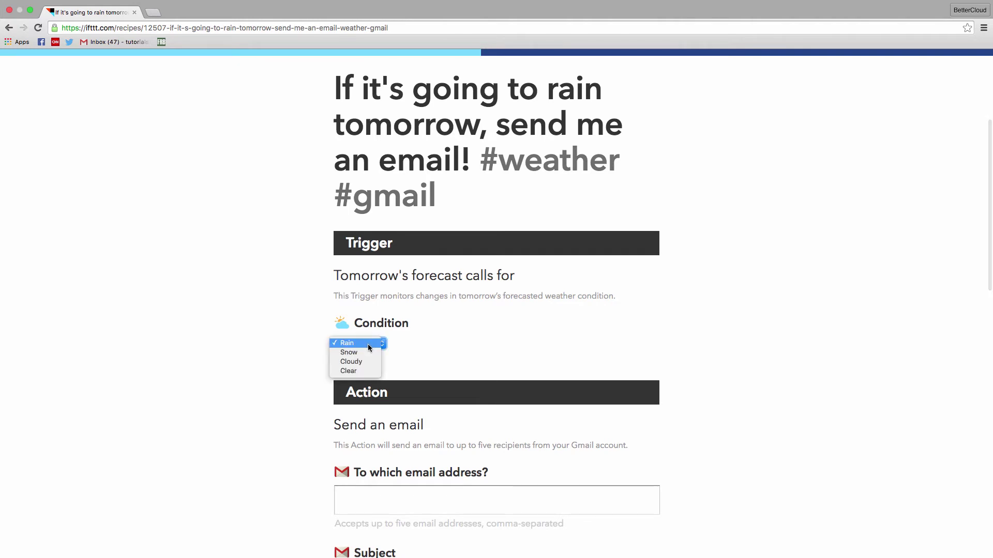
left_click(370, 340)
scroll(458, 310, "down", 1)
scroll(458, 310, "down", 3)
key("Tab")
scroll(293, 400, "down", 5)
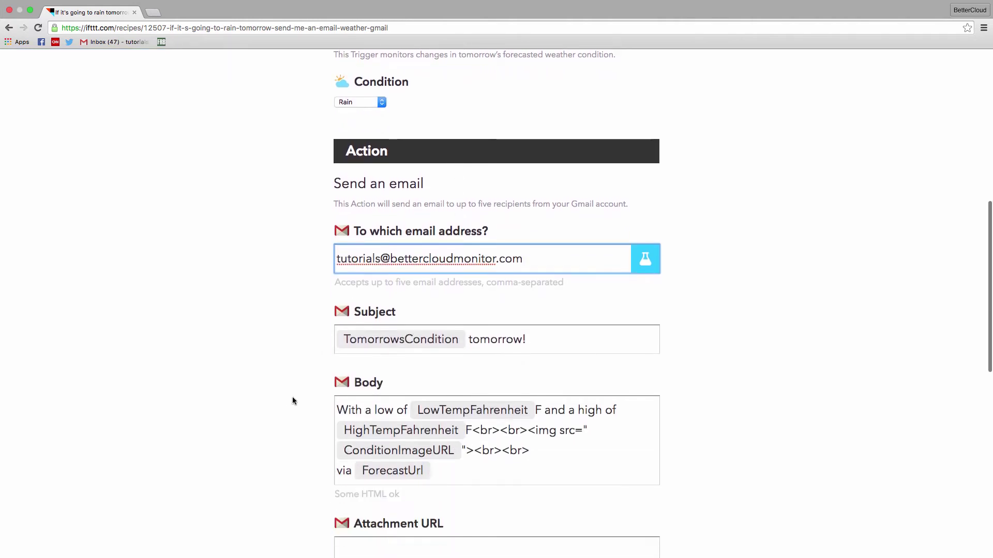
scroll(293, 401, "down", 1)
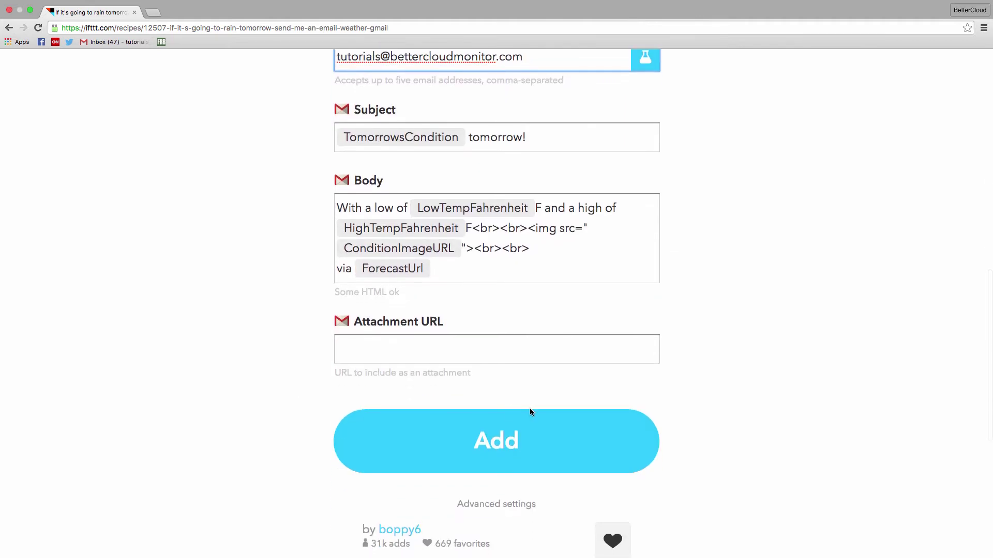
left_click(501, 441)
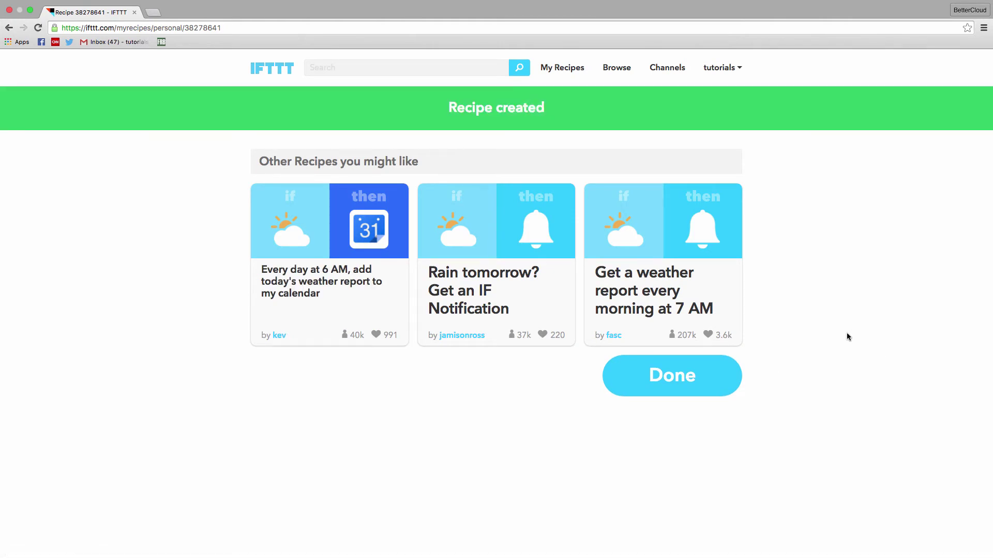
Step: Browse recipes and open 'Save new email attachments to Google Drive'
left_click(606, 67)
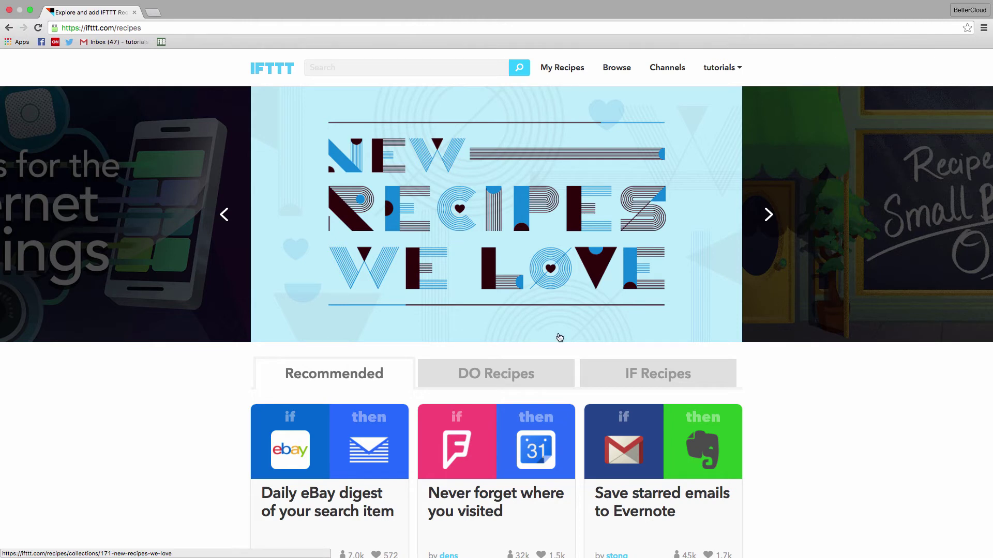
scroll(618, 383, "down", 7)
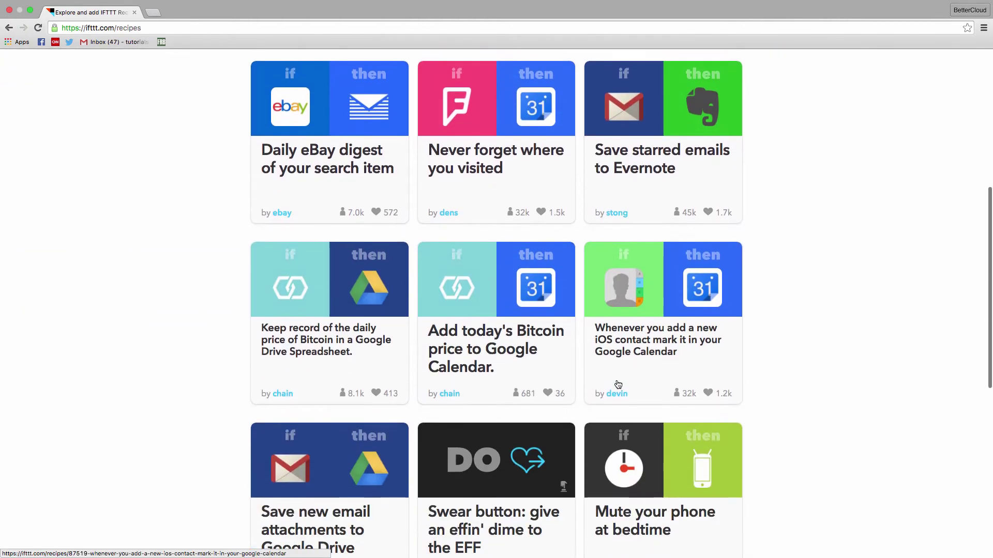
scroll(617, 384, "down", 4)
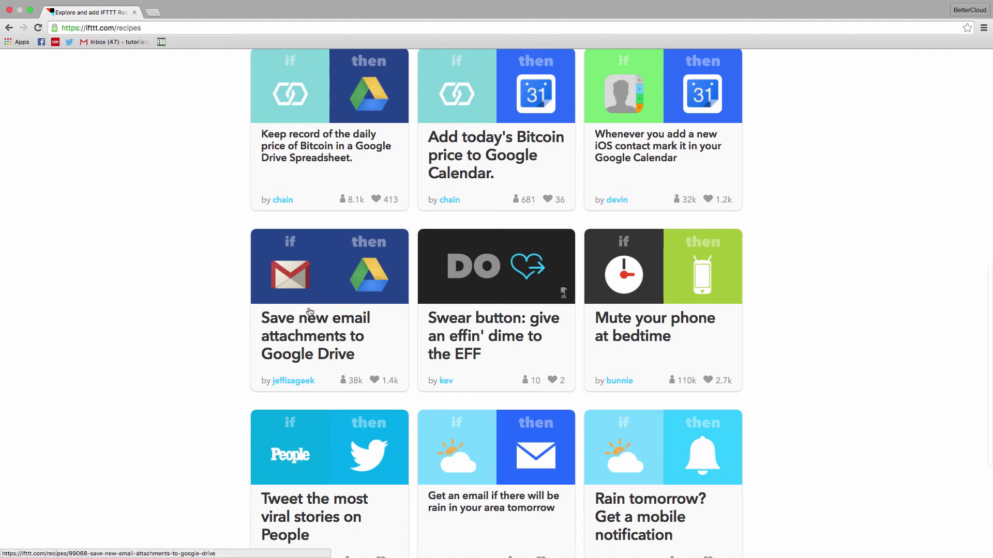
left_click(310, 313)
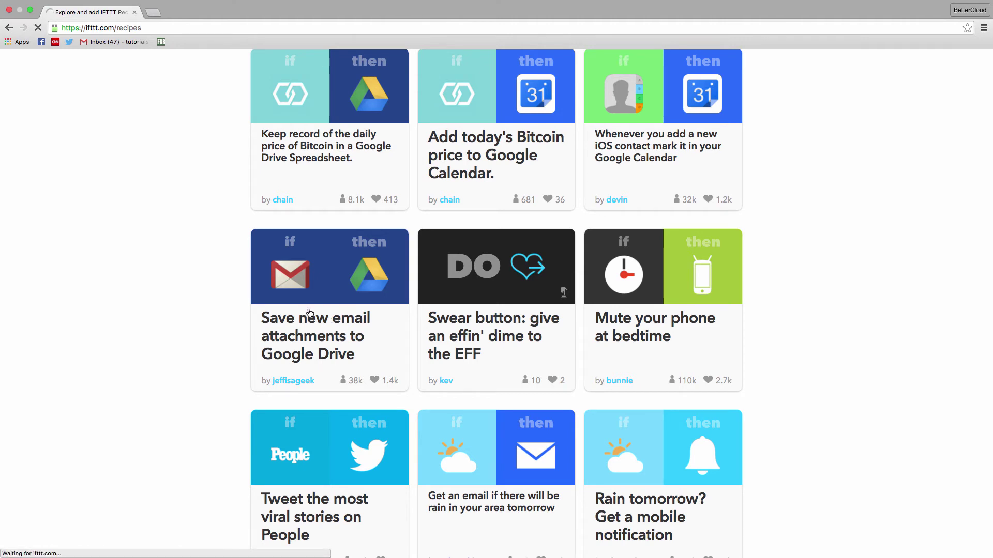
Step: Connect Google Drive and add the recipe with folder path IFTTT/Gmail Attachments
scroll(707, 325, "down", 3)
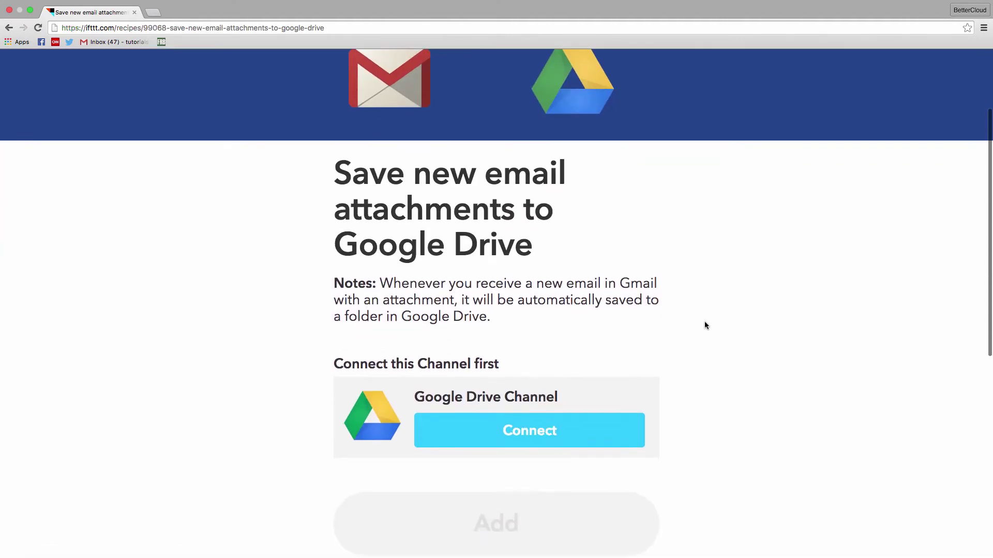
left_click(515, 411)
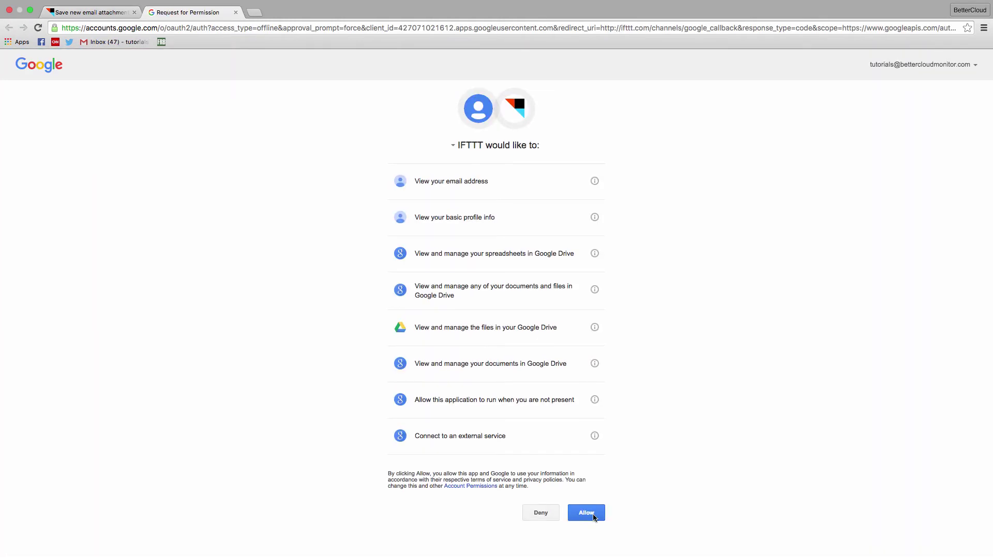
left_click(586, 513)
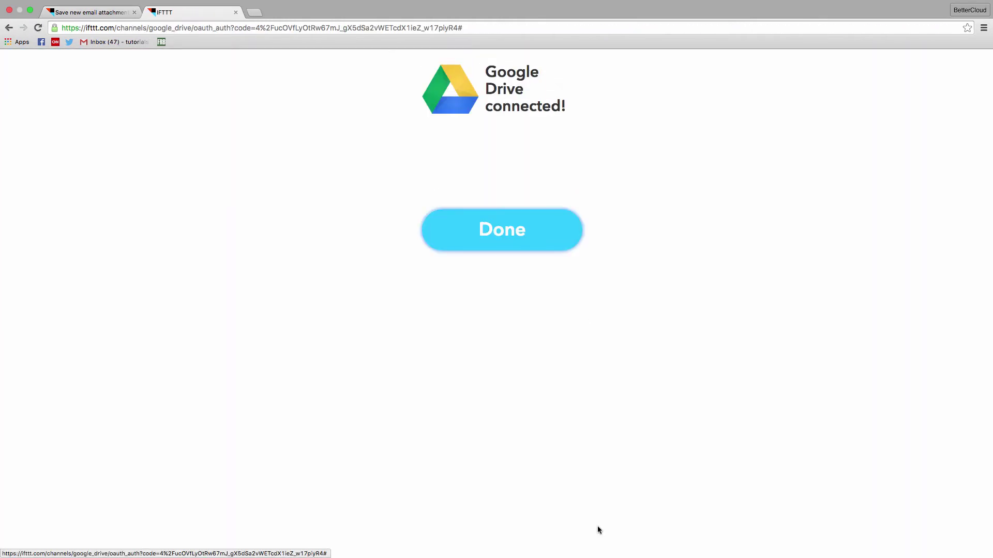
scroll(757, 425, "down", 5)
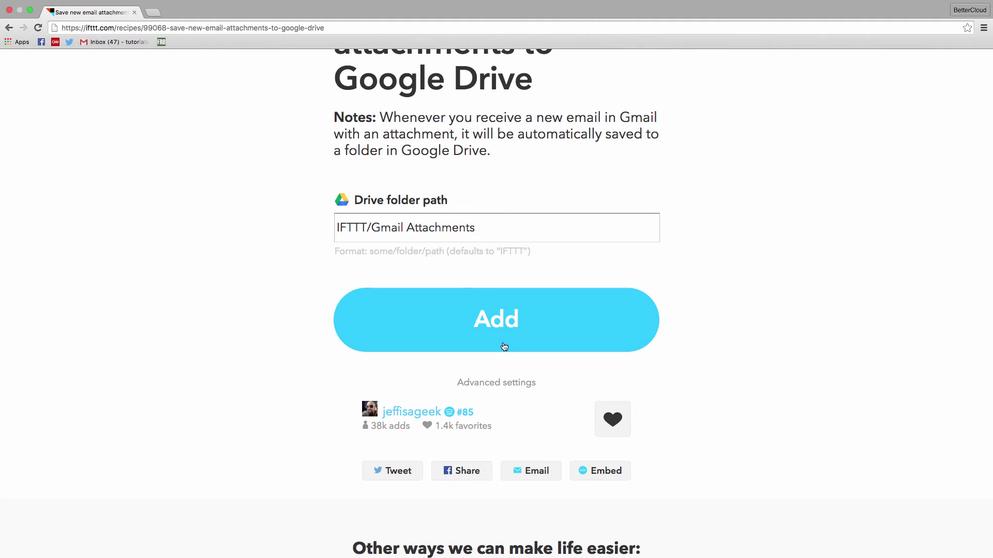
left_click(504, 323)
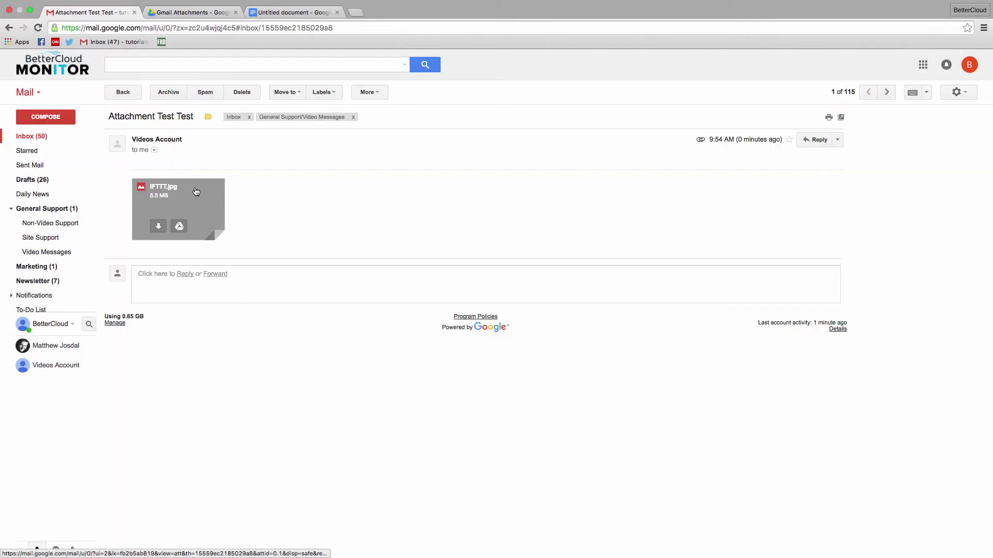
Step: Preview IFTTT.jpg from the Attachment Test Test email, then view it in the Gmail Attachments Drive folder
left_click(196, 191)
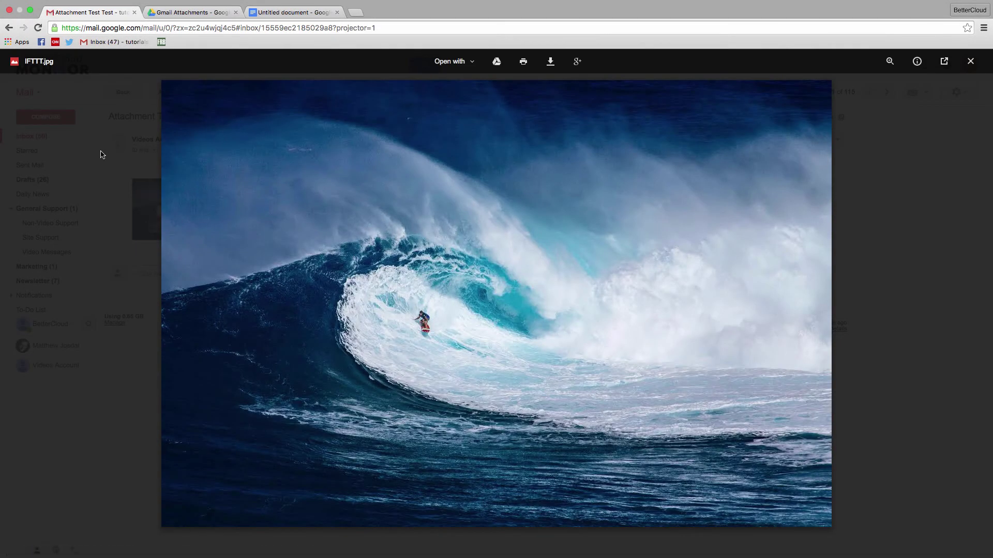
left_click(100, 145)
left_click(176, 13)
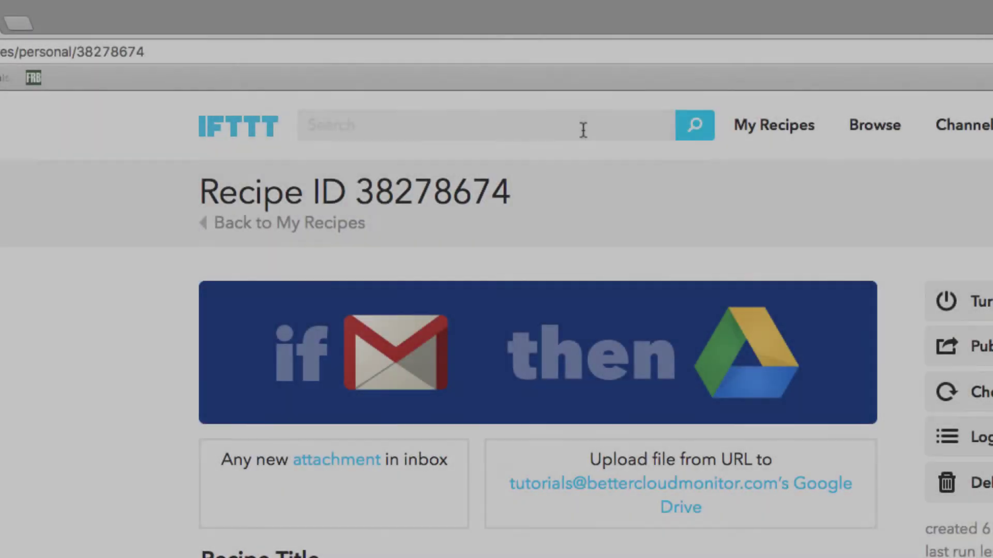
Step: Search IFTTT for 'Receipts' and open the receipts, orders & invoices GDrive Spreadsheet recipe
left_click(584, 129)
type("Receipt")
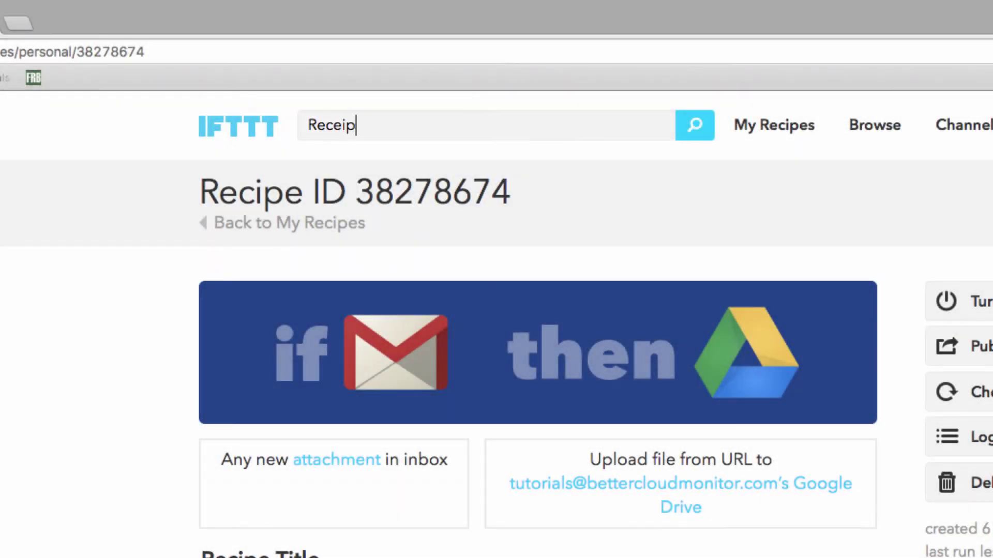
type("s")
key("Return")
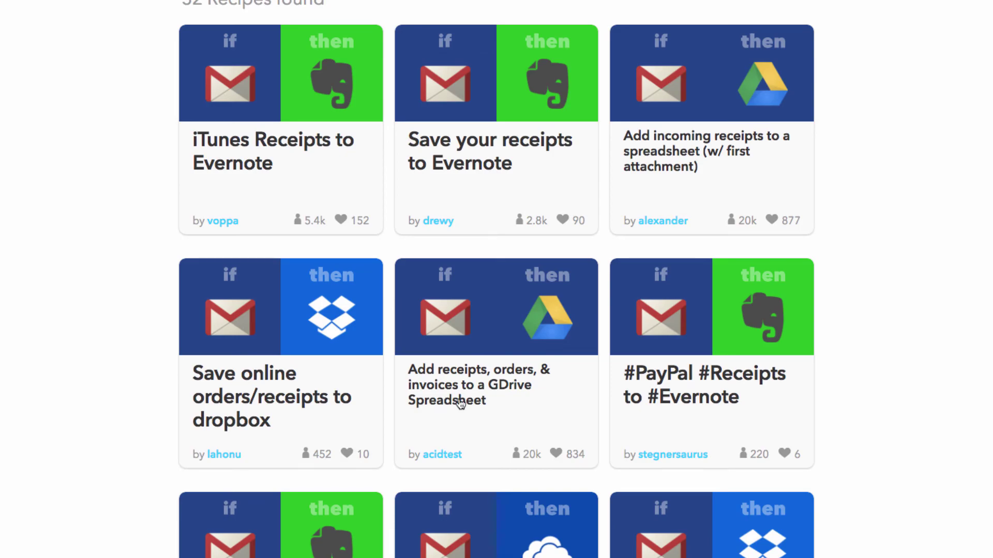
left_click(455, 404)
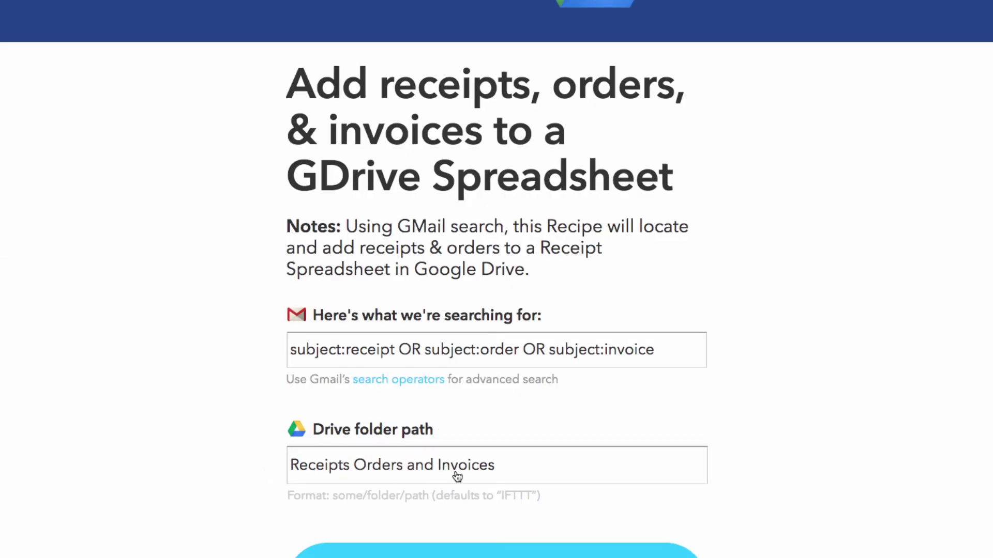
scroll(458, 476, "down", 3)
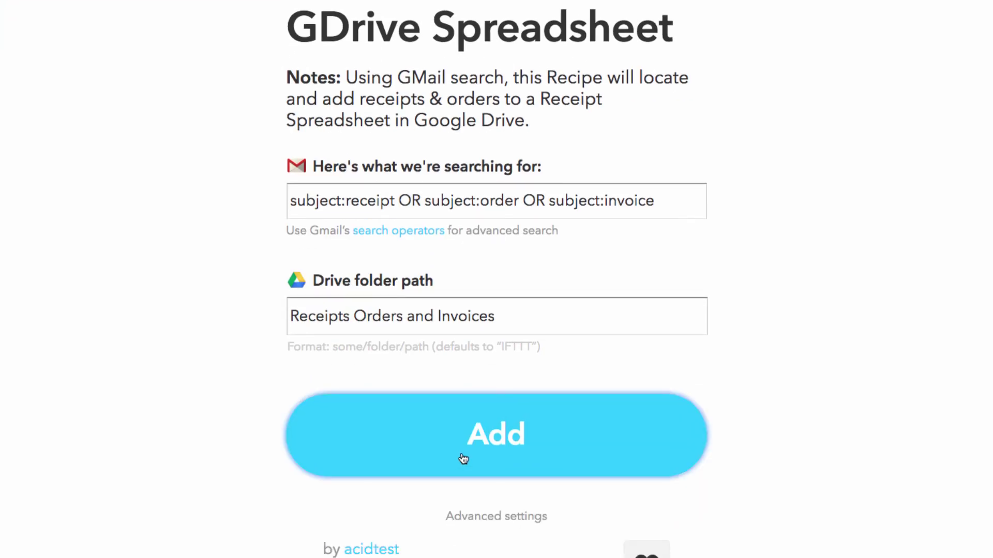
Step: Add the receipts recipe as Recipe ID 38279132 and check the account menu
left_click(463, 459)
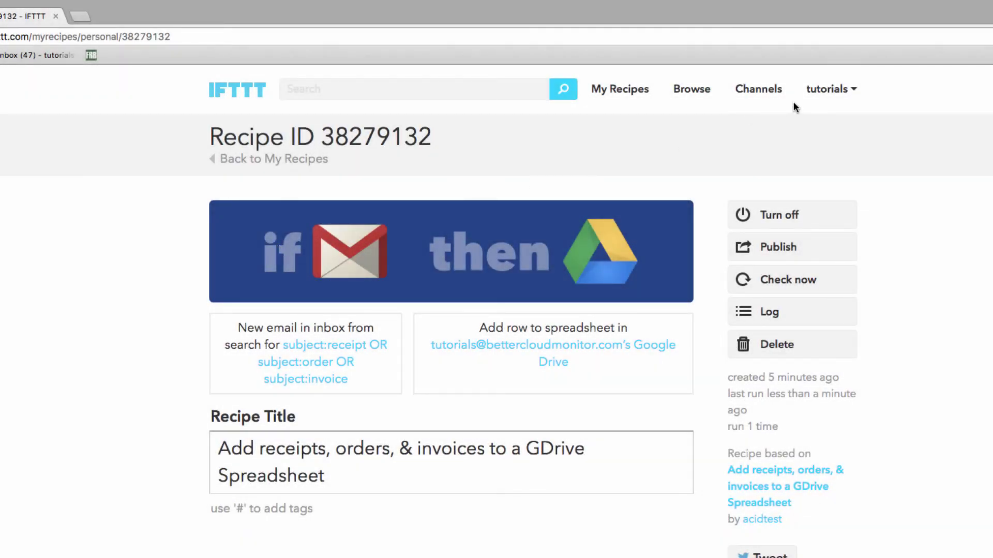
left_click(852, 90)
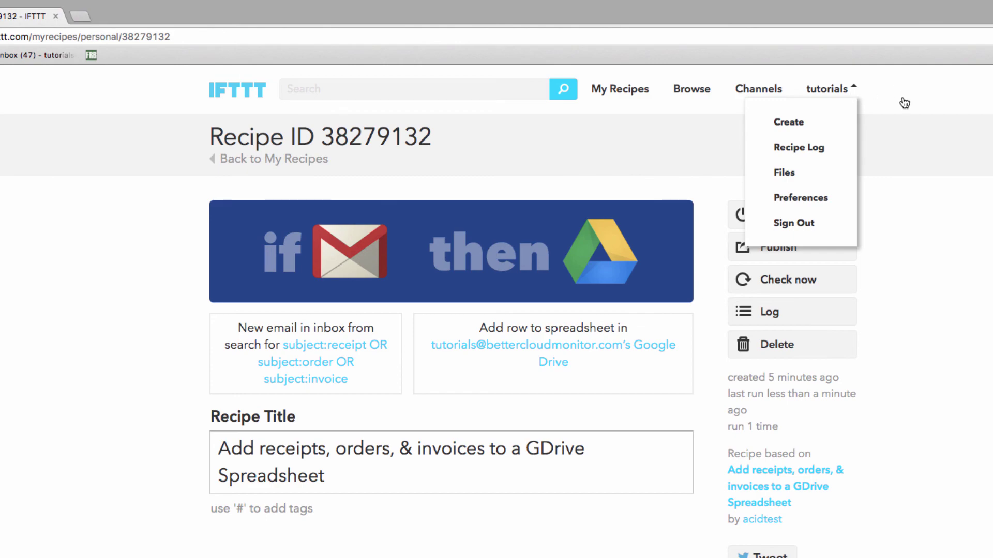